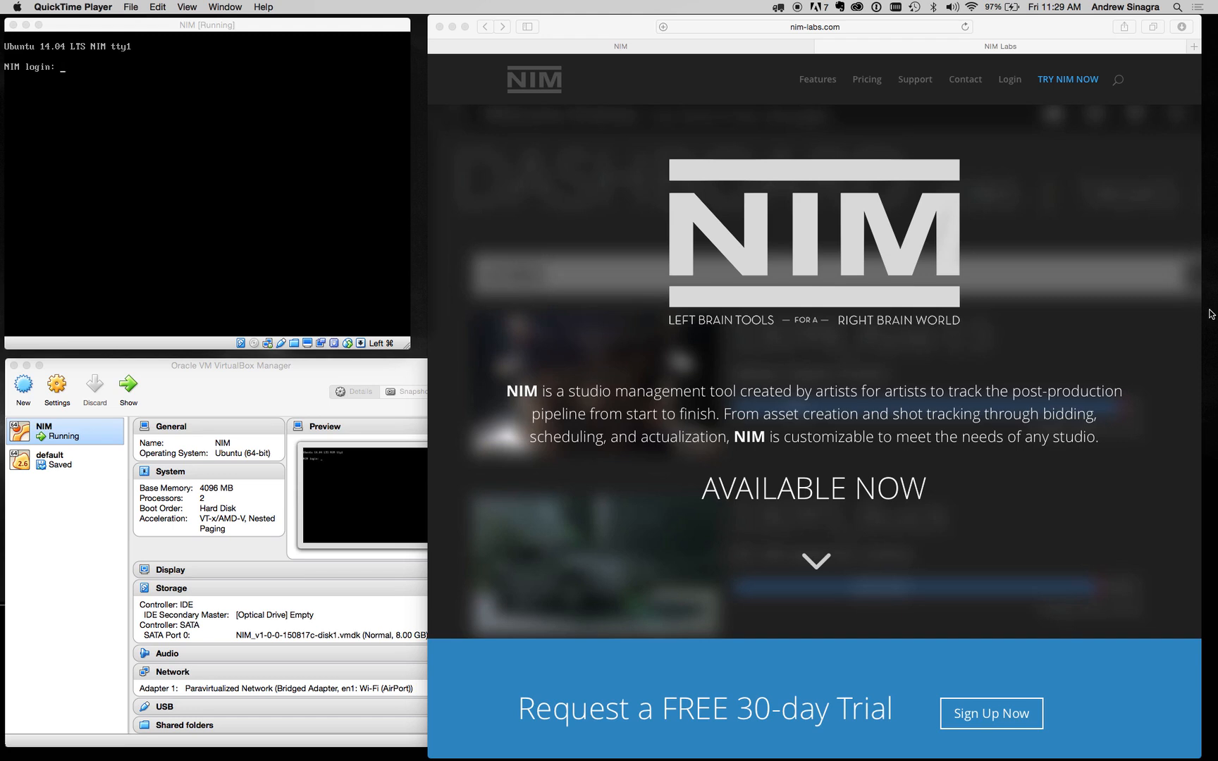
Step: Open the NIM client portal's downloads and download NIM_Update_1_0_0_150825.tar, checking it in the browser's download list
left_click(1010, 81)
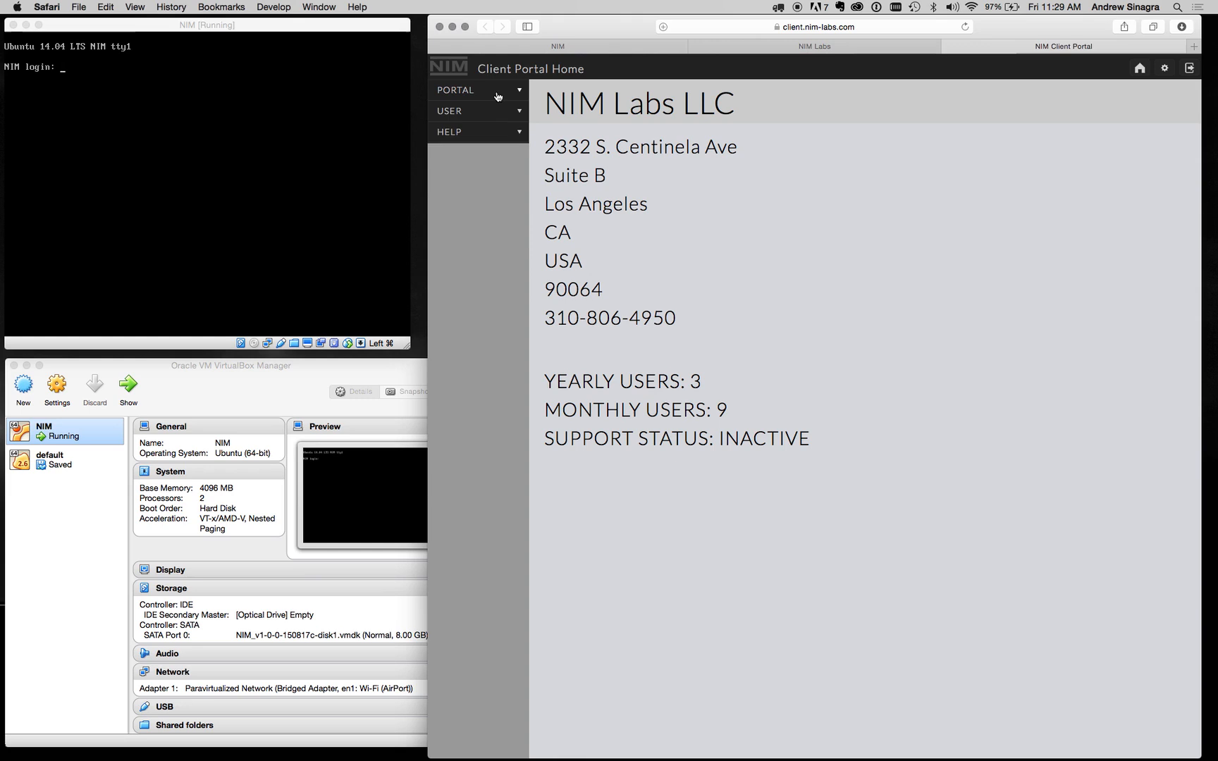
left_click(498, 96)
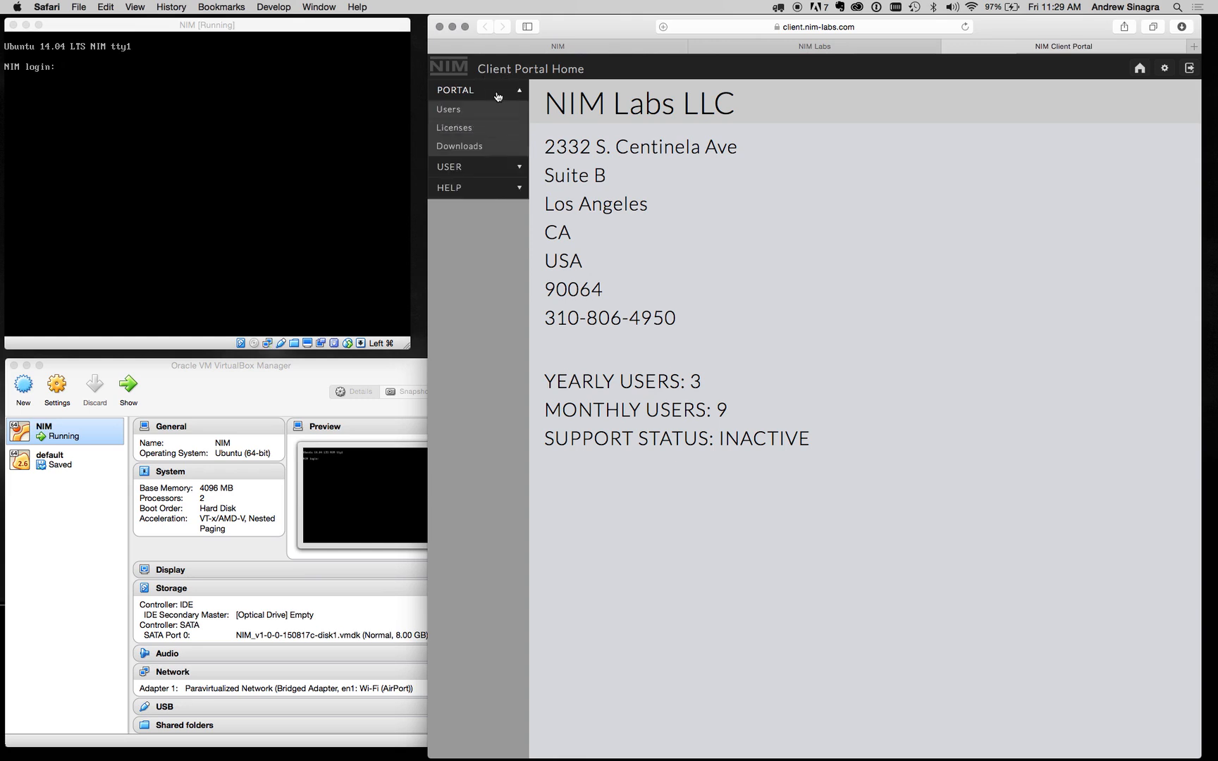
left_click(488, 146)
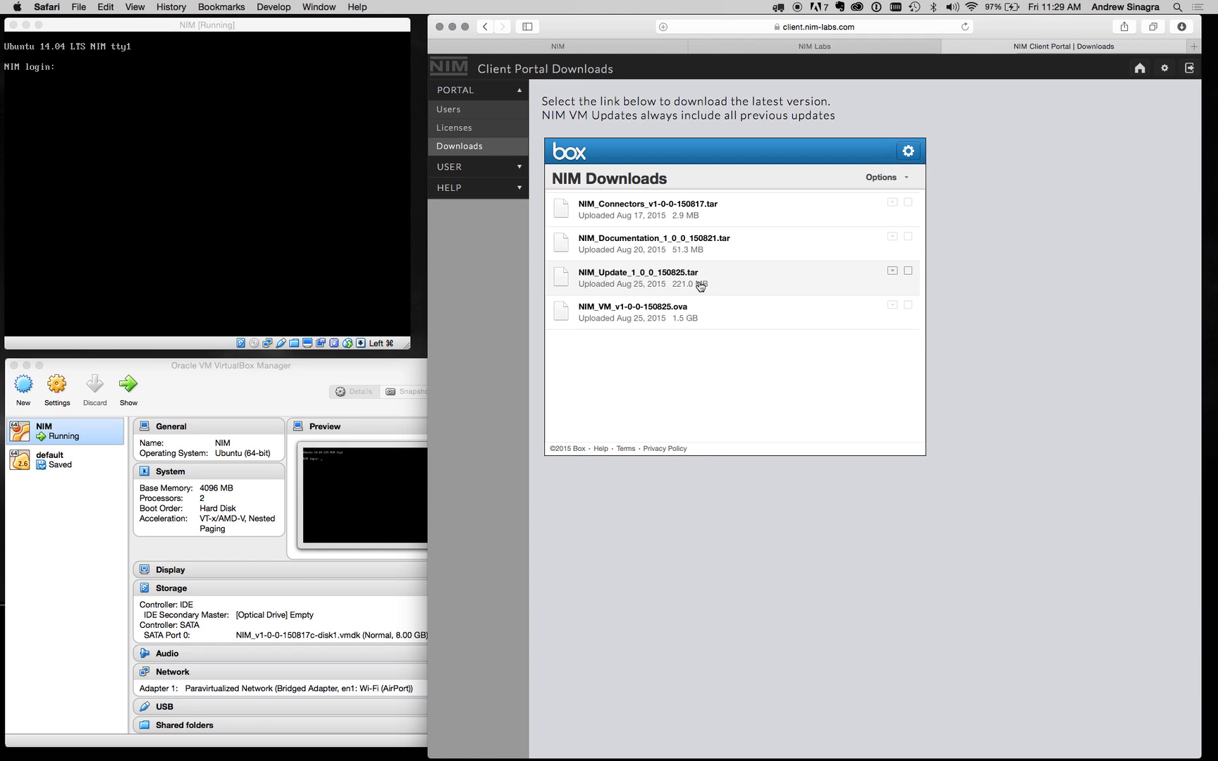
left_click(893, 272)
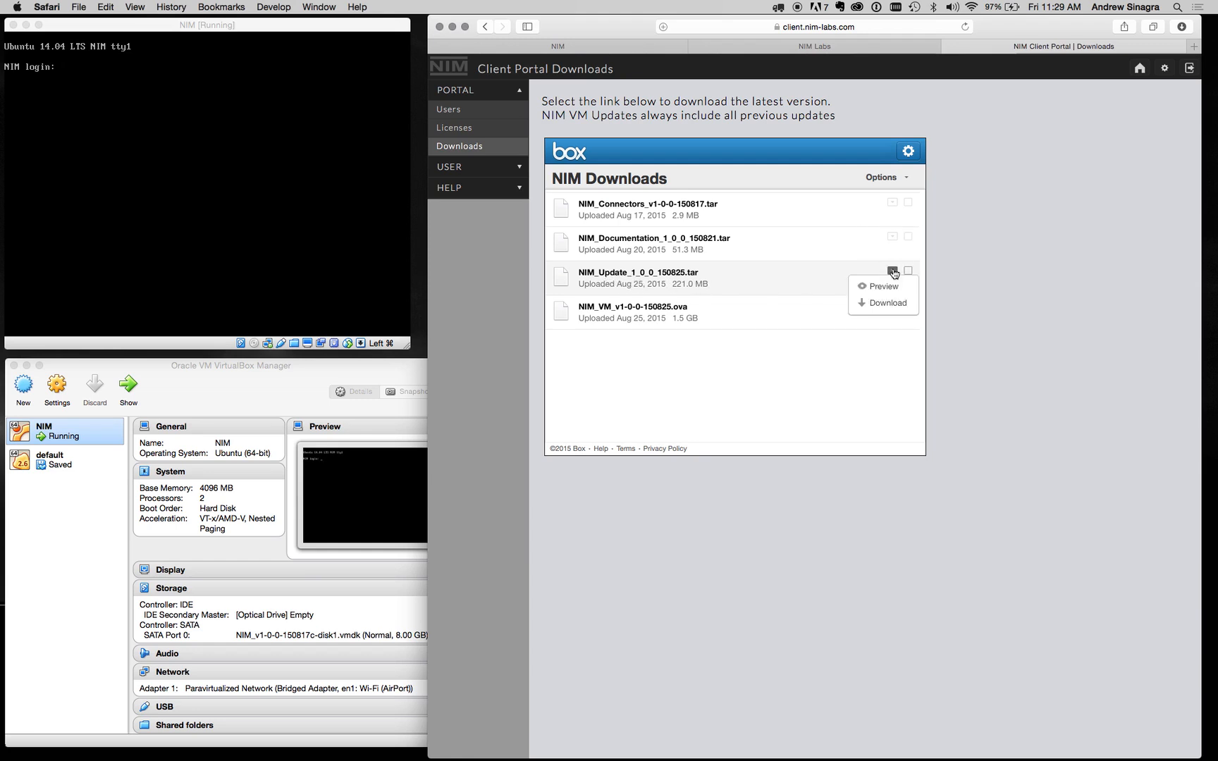
left_click(892, 304)
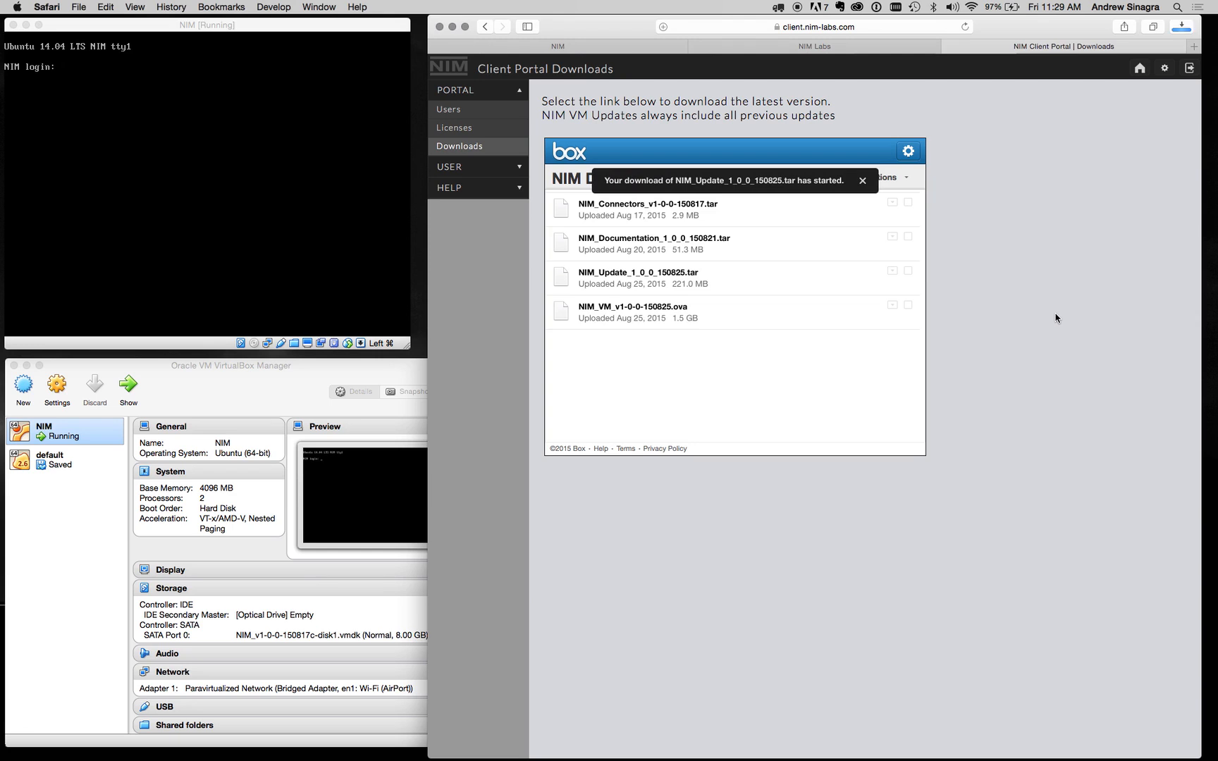
left_click(1181, 29)
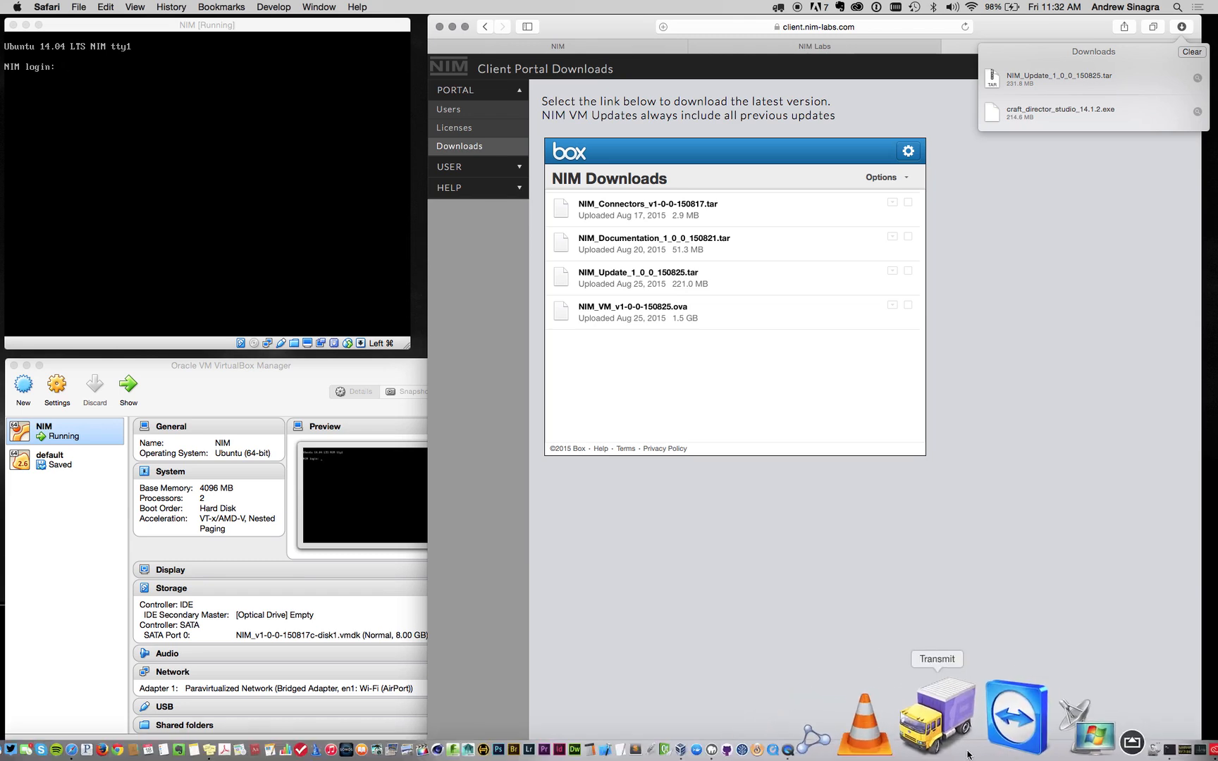
Step: Switch to Transmit and open the local Downloads folder containing the NIM update archive
left_click(967, 753)
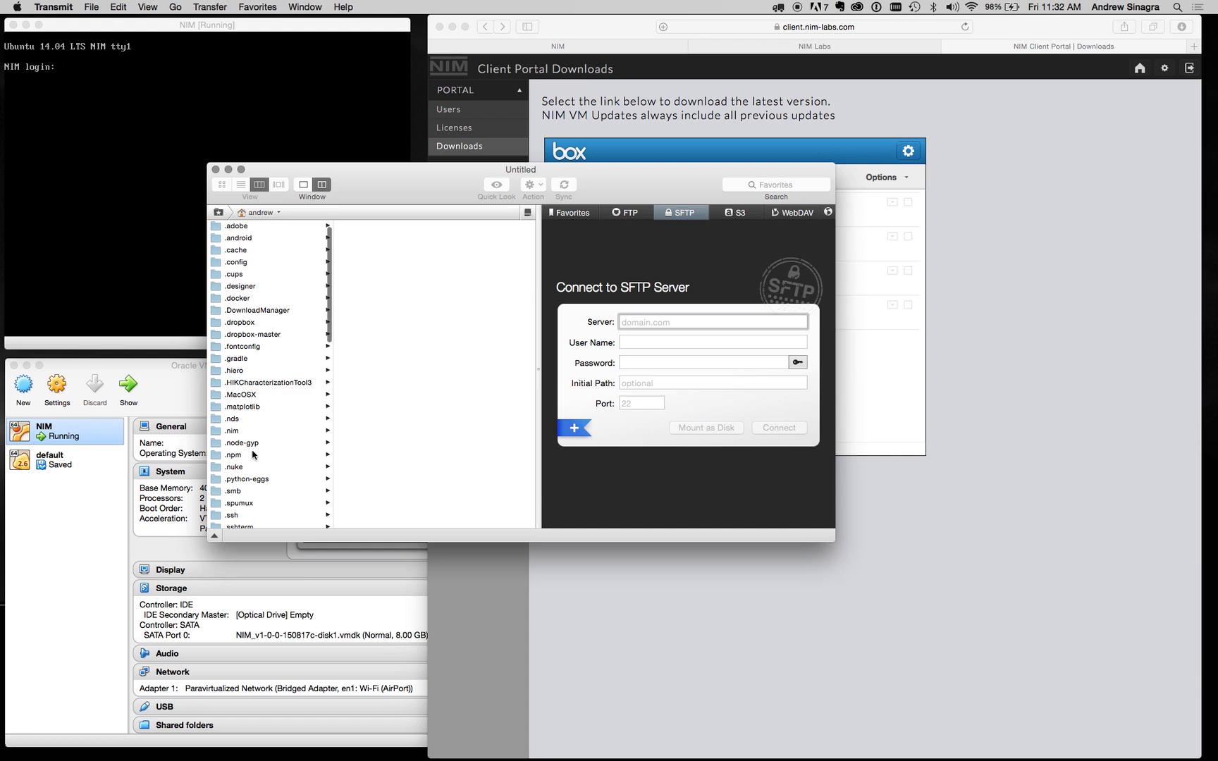
scroll(254, 455, "down", 5)
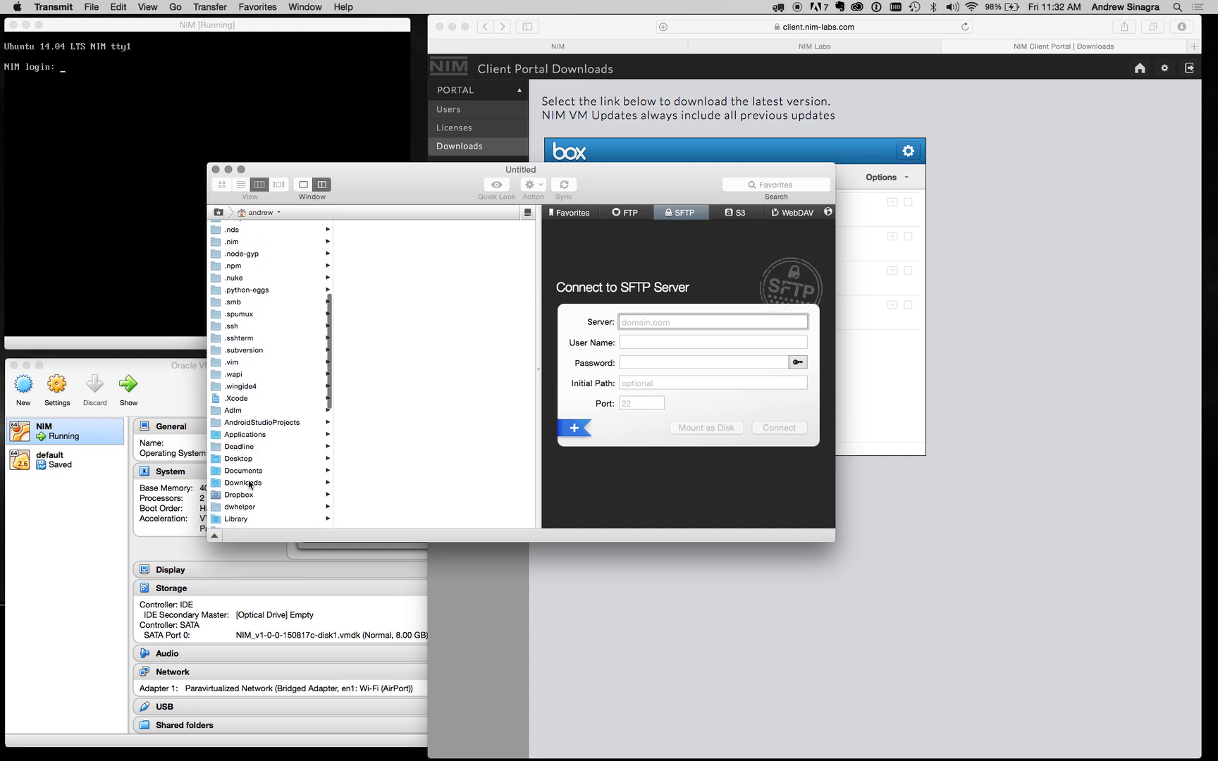
left_click(250, 485)
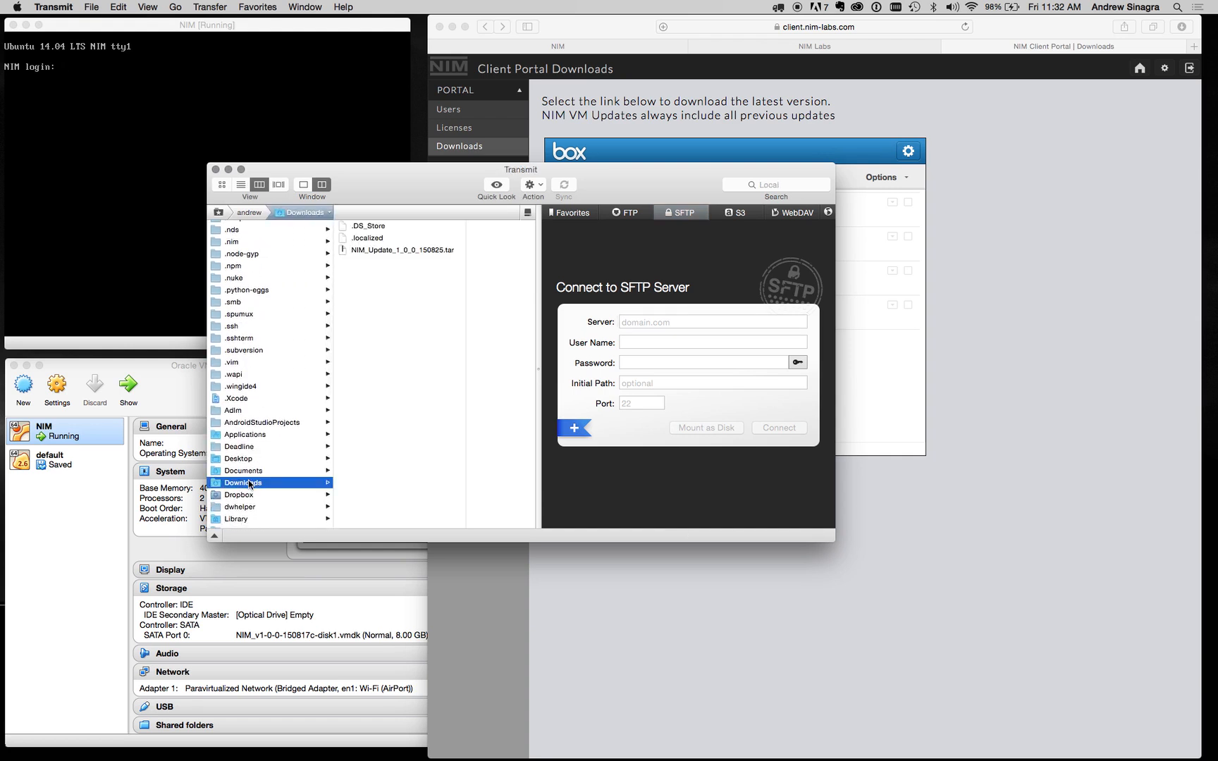
Step: Connect to the SFTP server 192.168.55.195 with user name nim and the account password
left_click(673, 322)
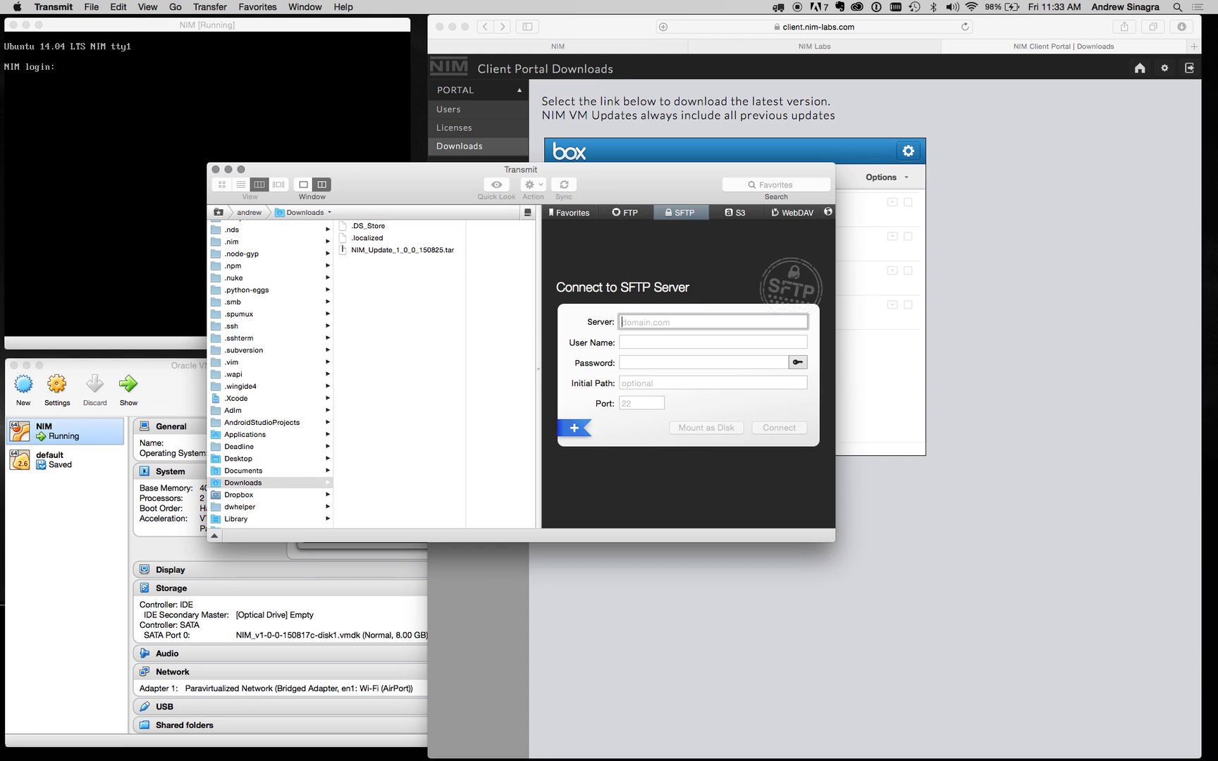
type("1")
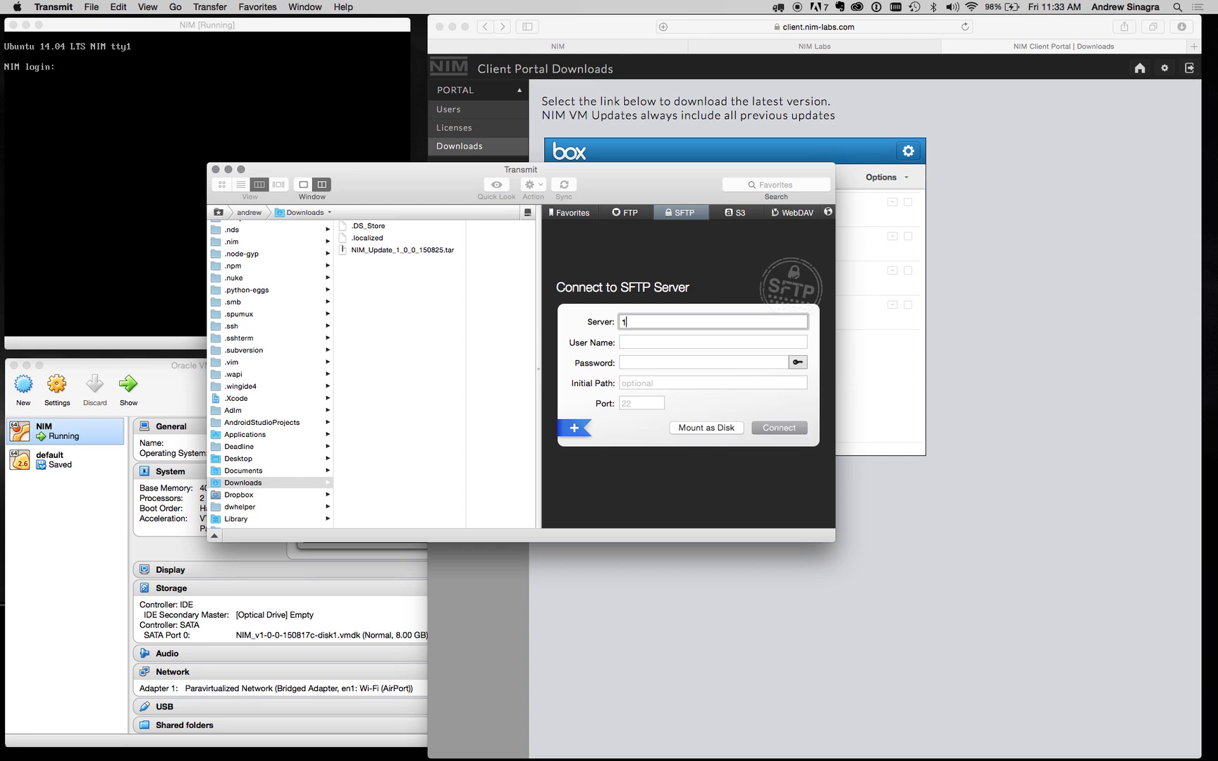
type("92.168.55.195")
key("Tab")
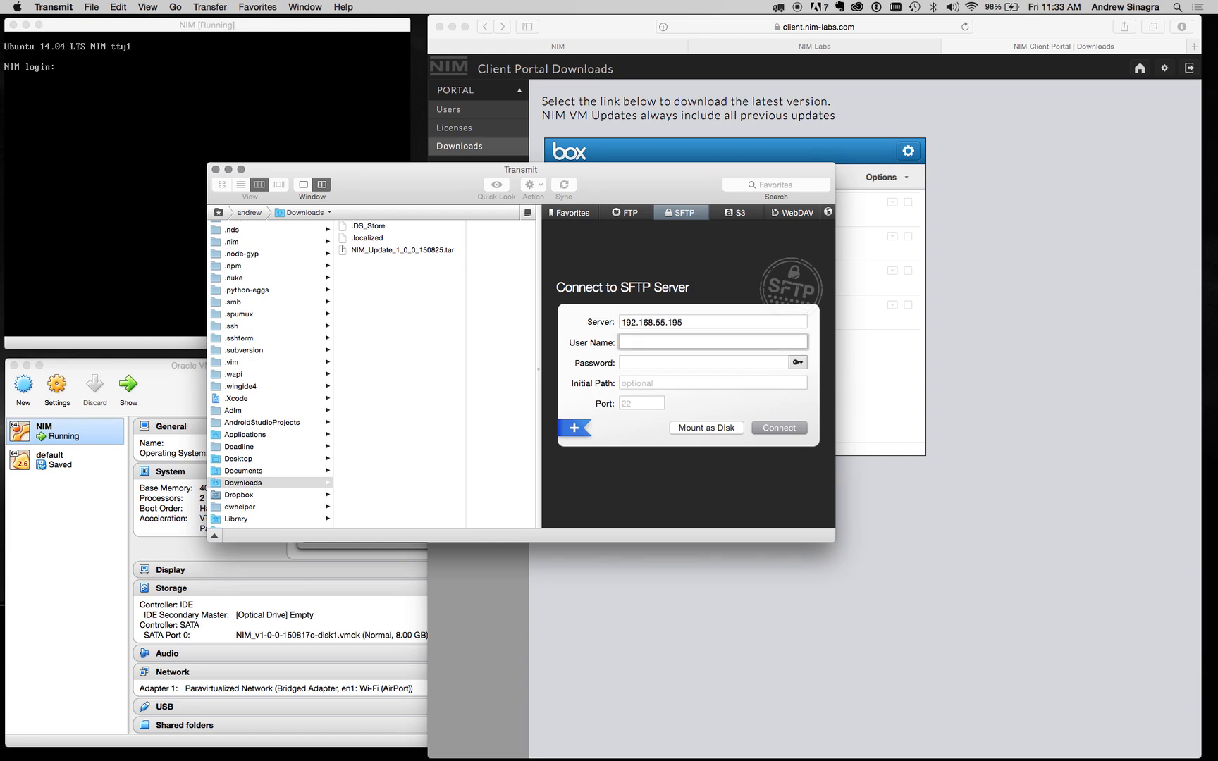
type("nim")
key("Tab")
type("•••••••")
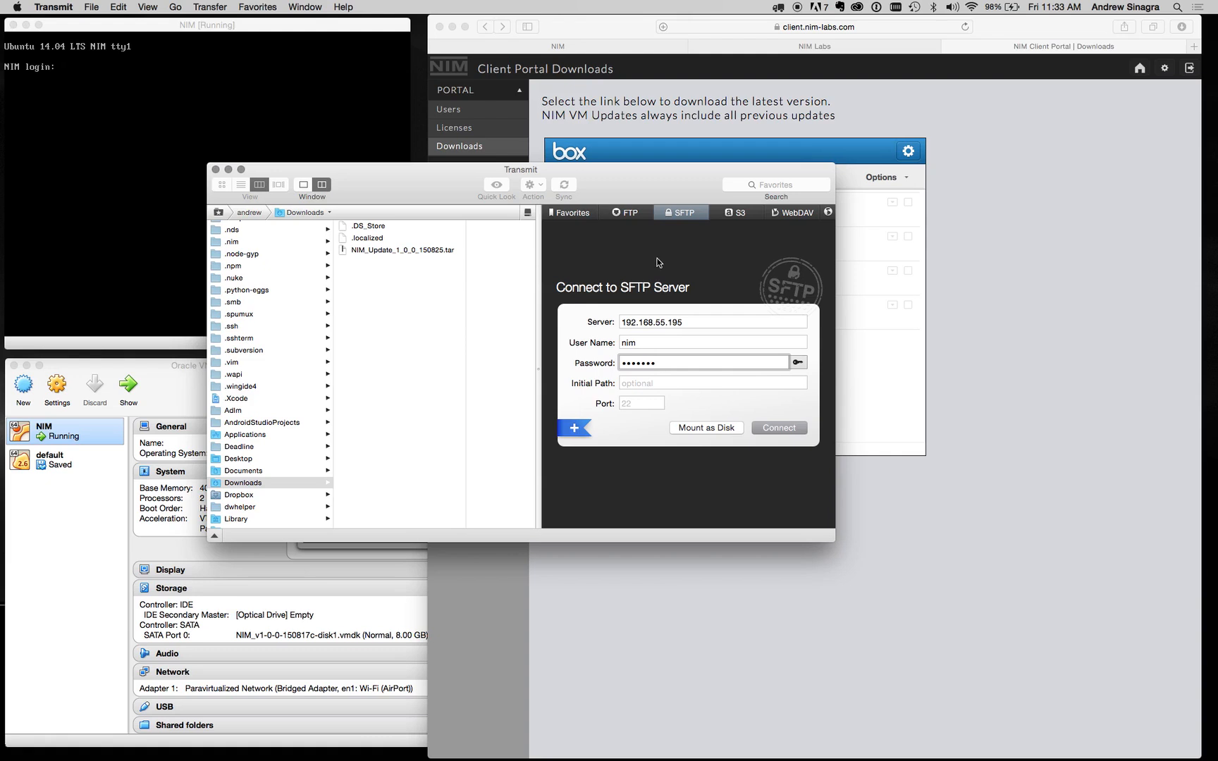
left_click(786, 434)
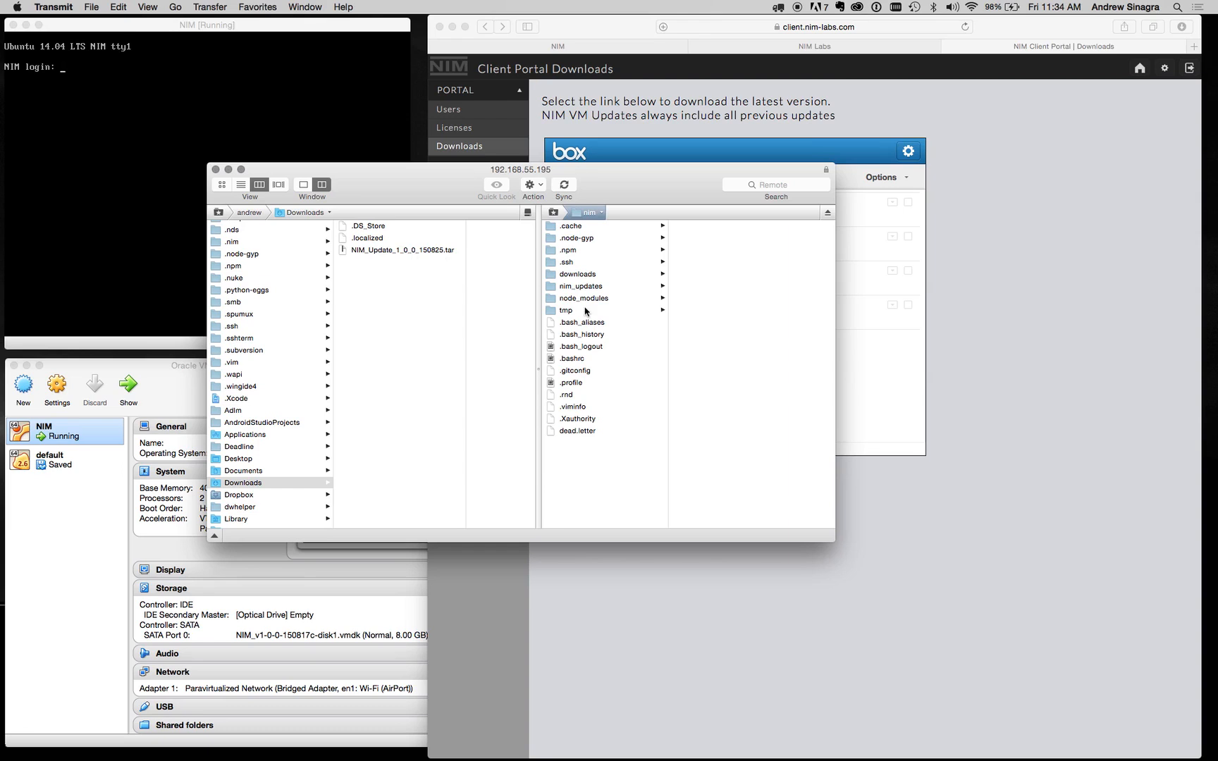
Step: Upload NIM_Update_1_0_0_150825.tar to the server's nim_updates folder, then hide Transmit
left_click(610, 286)
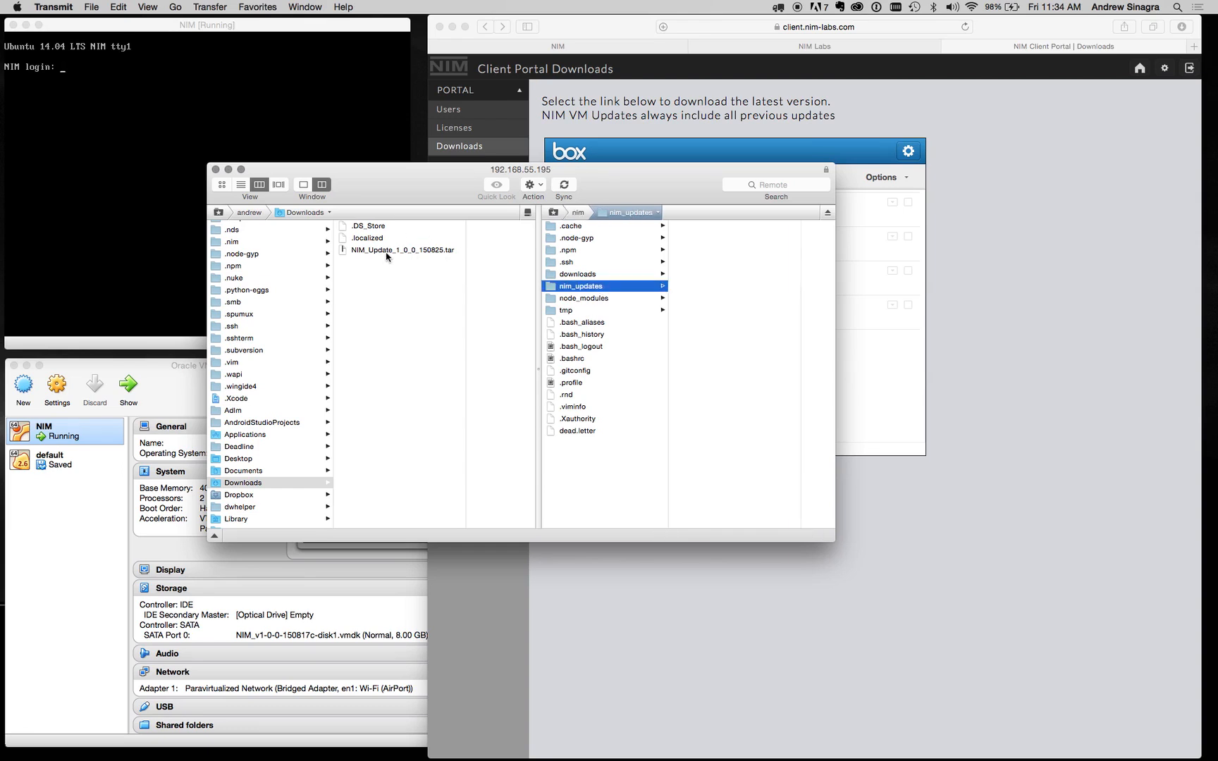
left_click_drag(390, 252, 743, 259)
key("super+h")
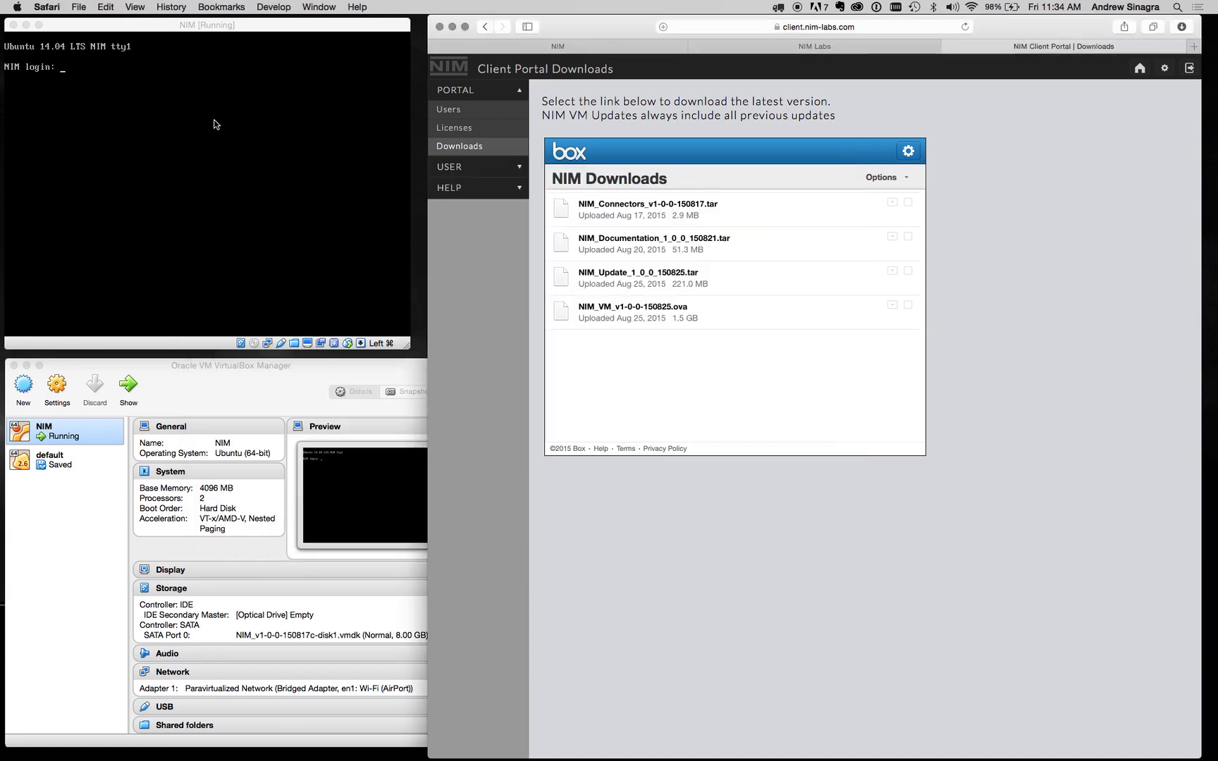
Step: Switch to the NIM virtual machine console and log in as nim with the account password
left_click(215, 121)
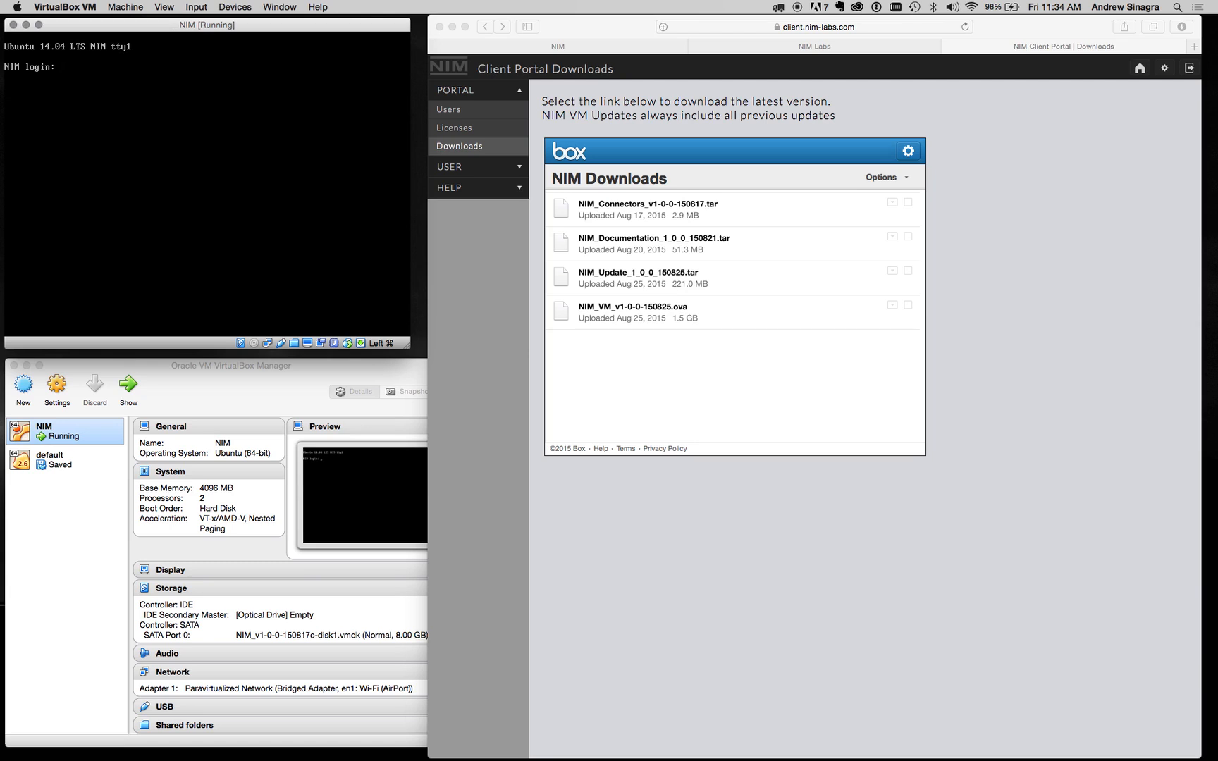
type("nim")
key("Return")
key("Return")
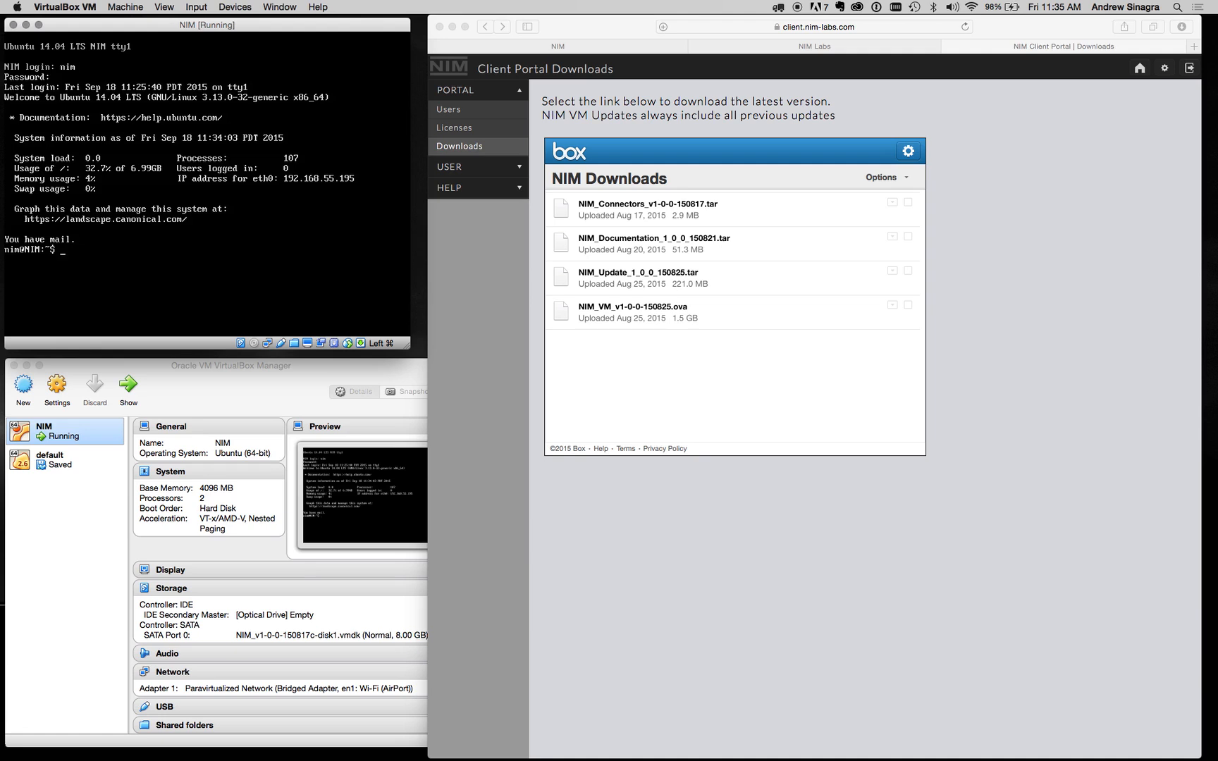
Step: List the home directory, change into nim_updates and list its contents
type("ls")
key("Return")
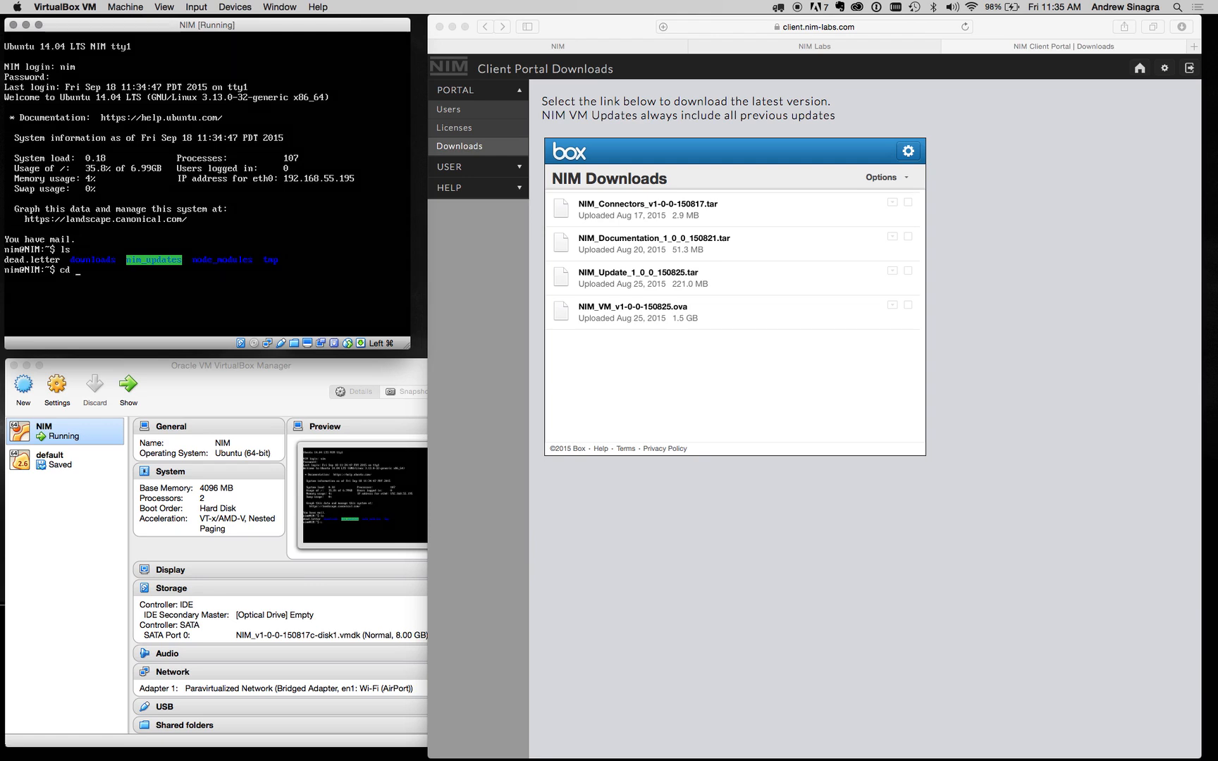
type("nim_updates")
key("Return")
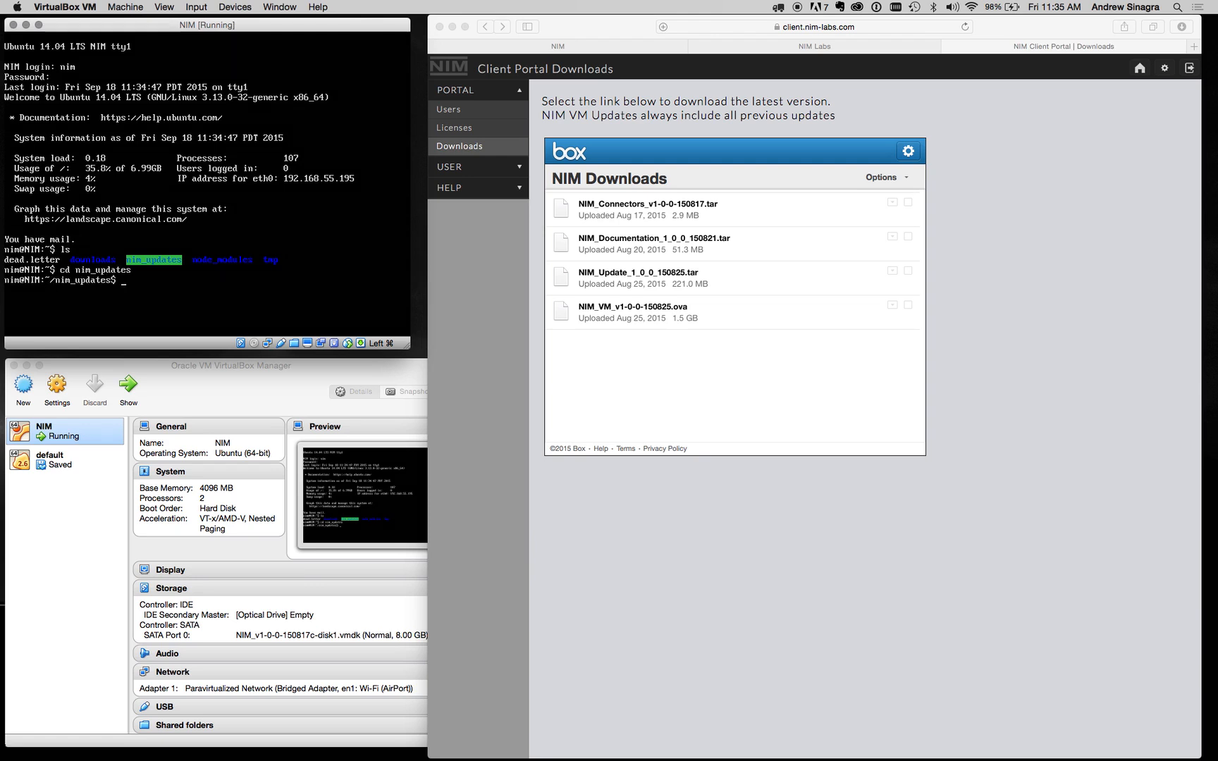
type("ls")
key("Return")
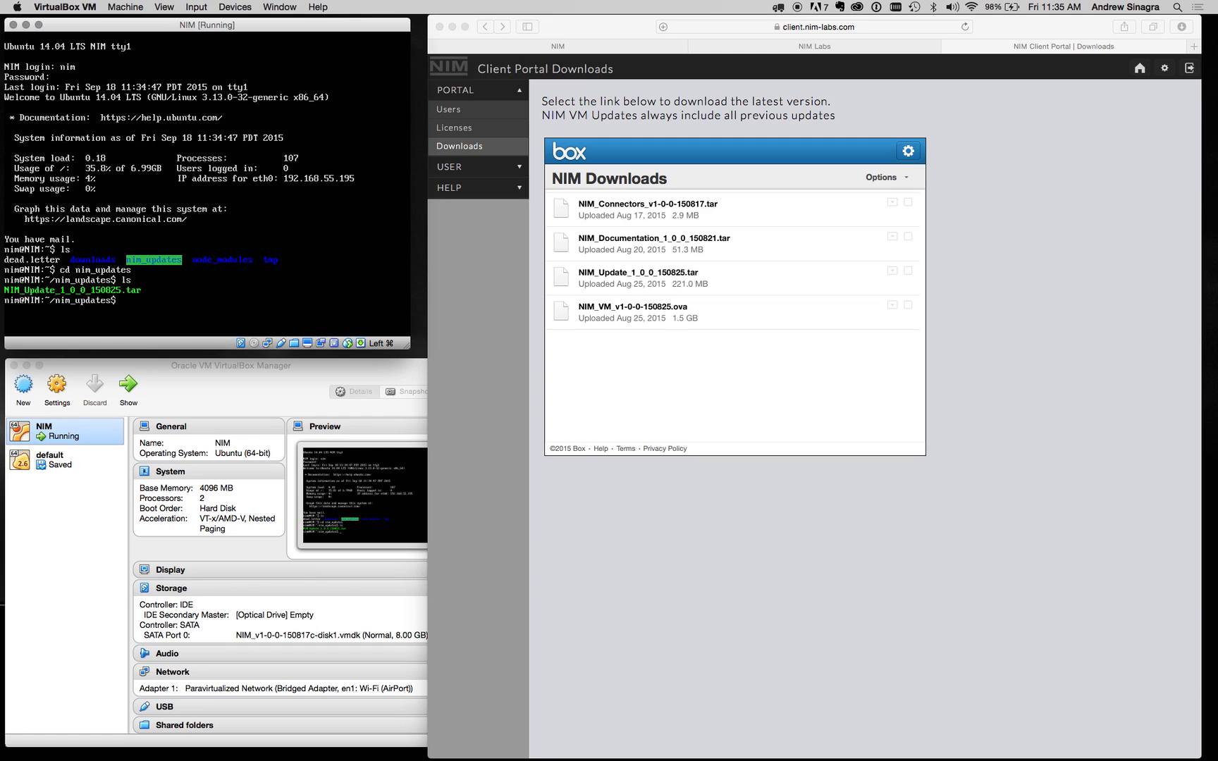
Step: Extract NIM_Update_1_0_0_150825.tar with tar -xvf and list the nim_updates directory
type("tar -xvf NIM_Up")
key("Tab")
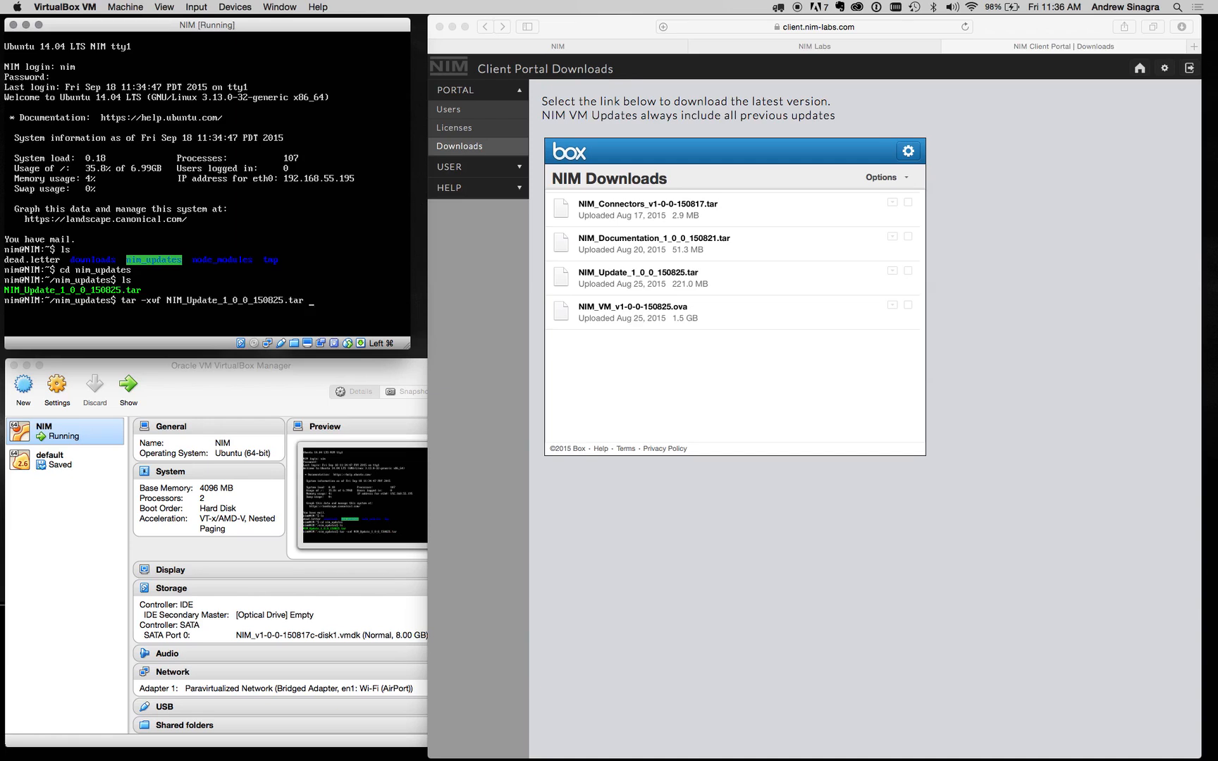
key("Return")
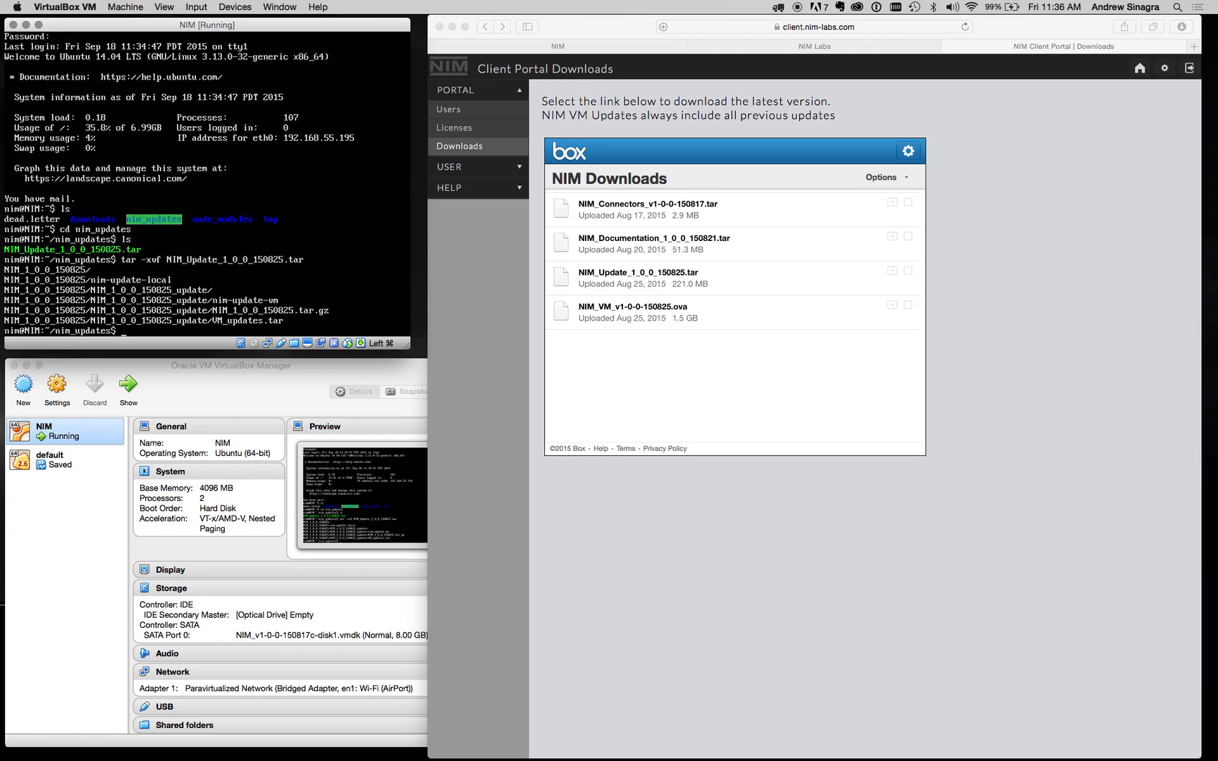
type("ls")
key("Return")
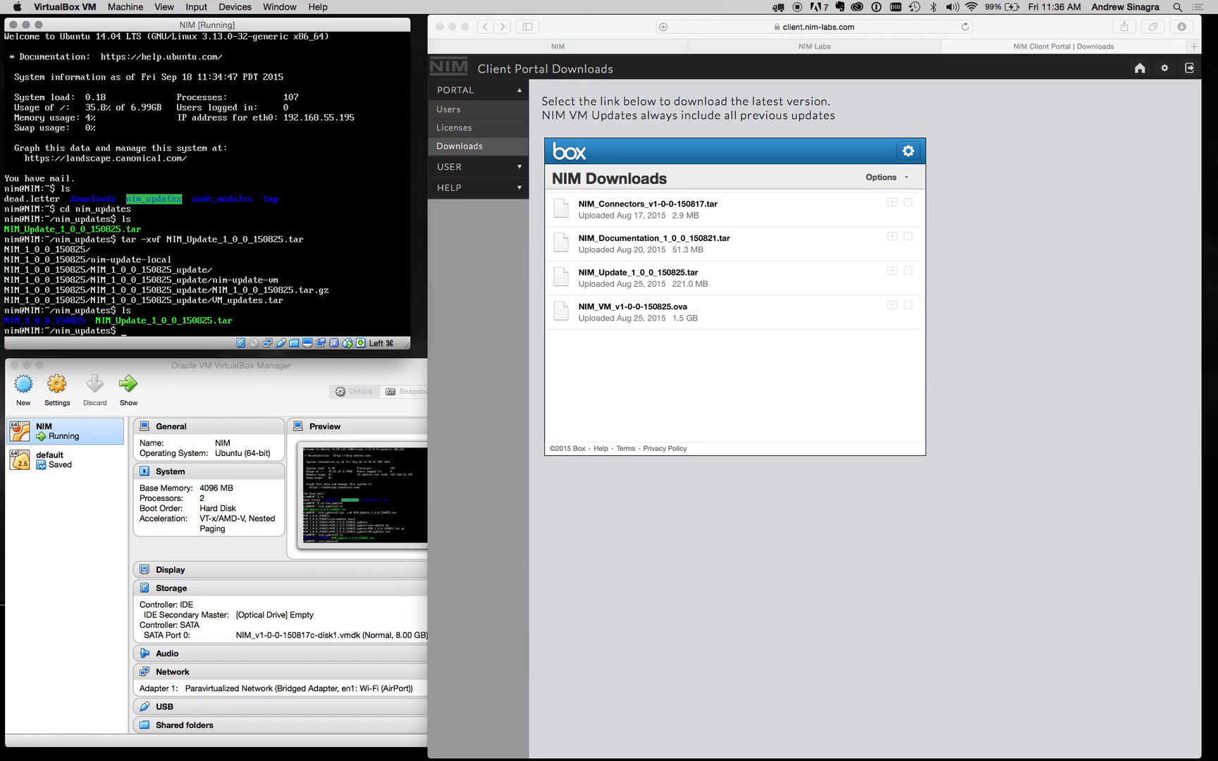
Step: Switch to the NIM site in Safari, log in as nim with the account password and open the Licensing page
left_click(614, 48)
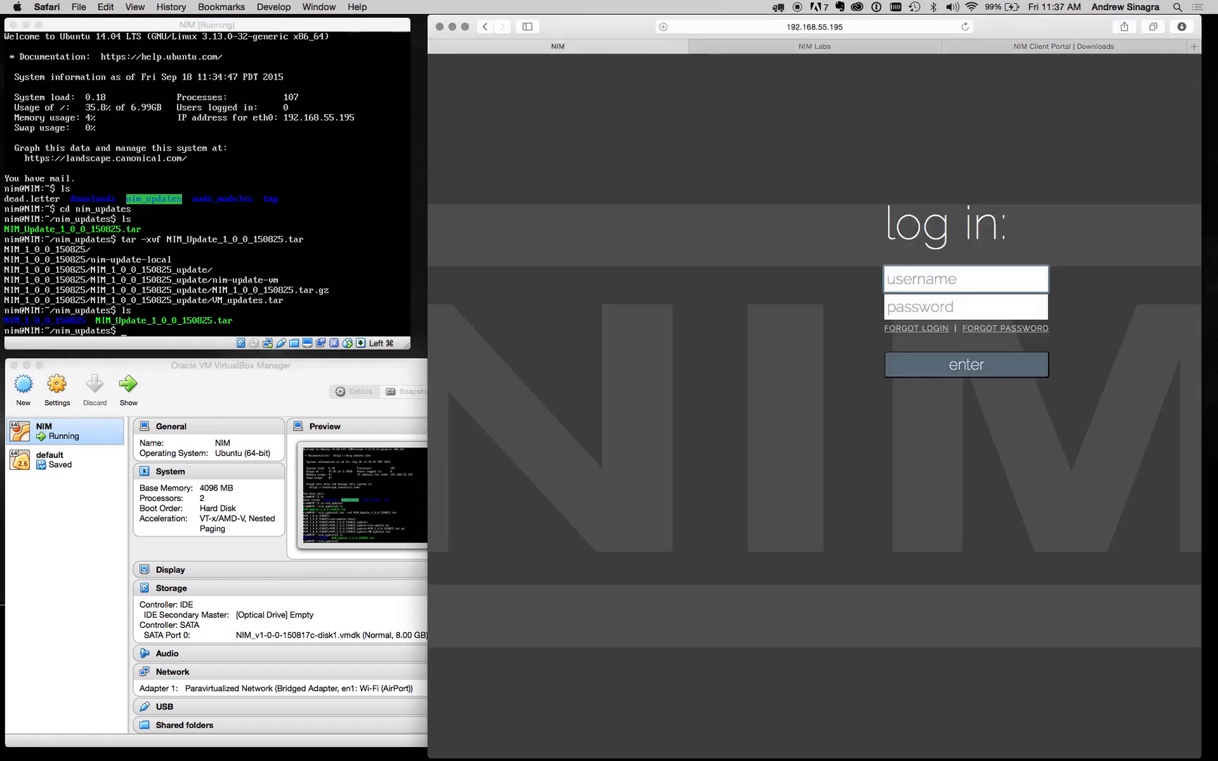
type("nim")
key("Tab")
type("••••••••")
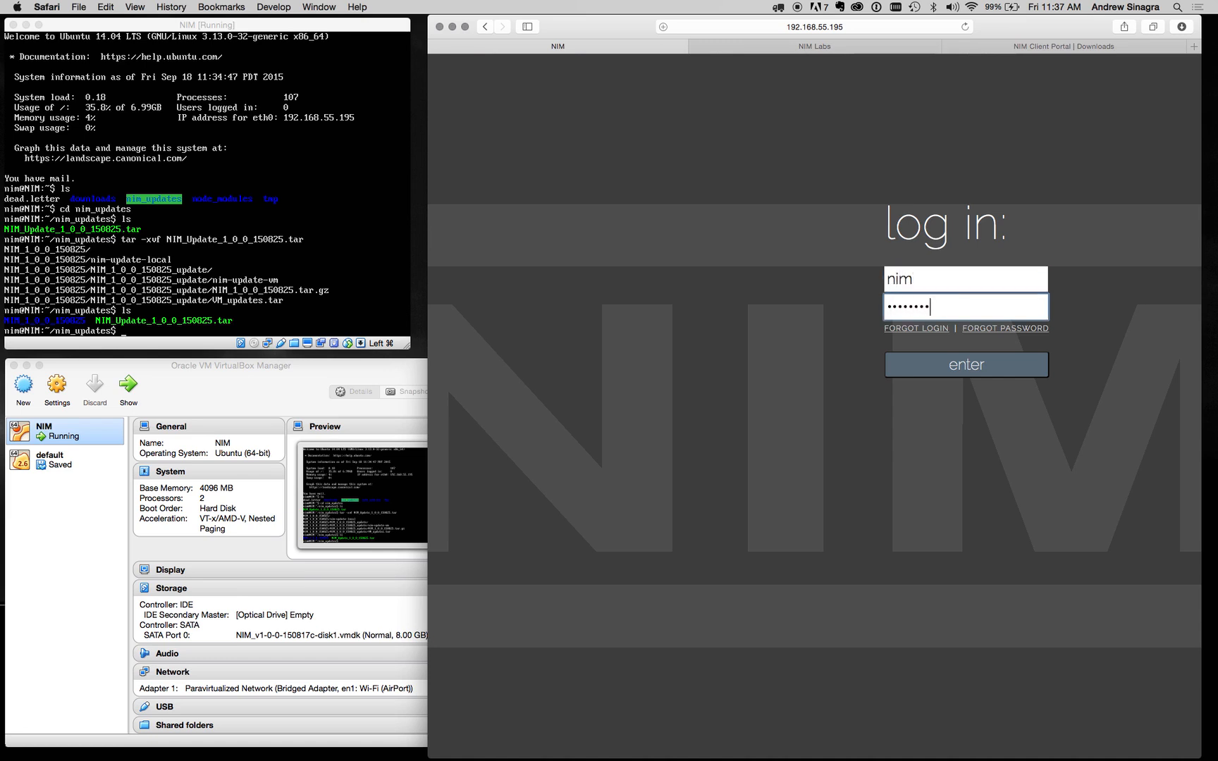
key("Return")
left_click(478, 153)
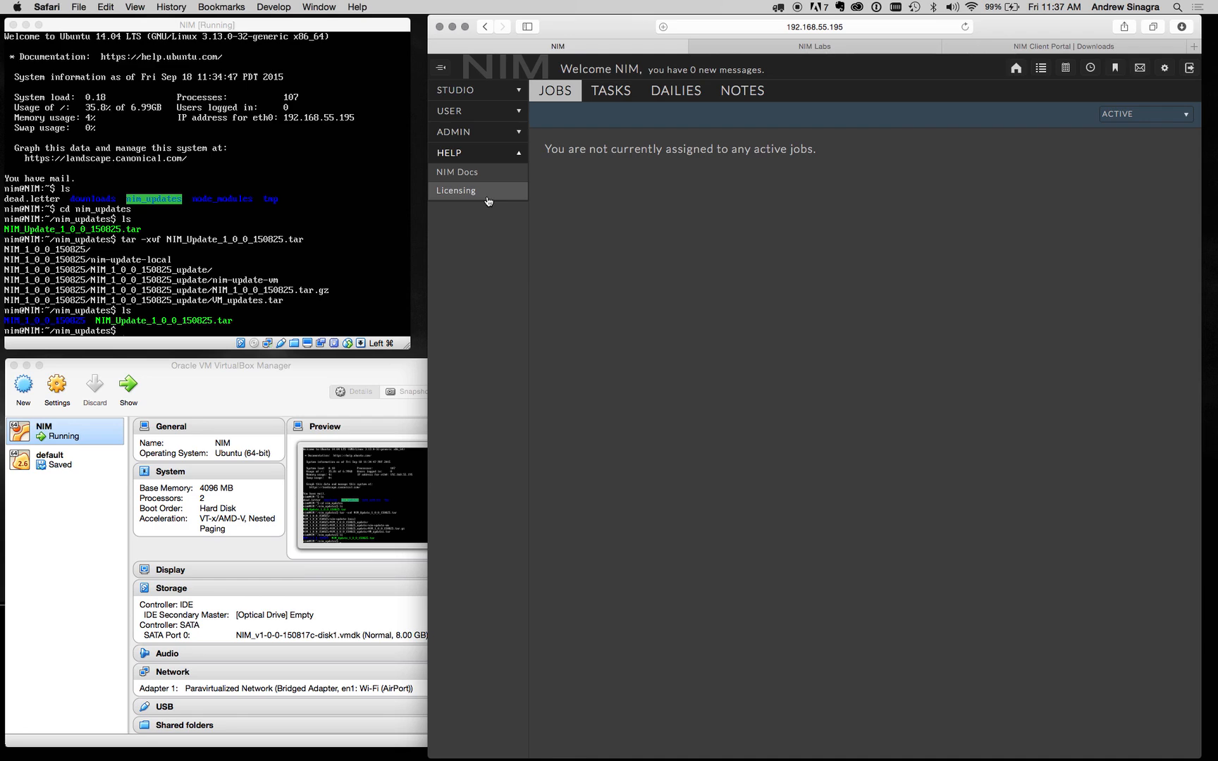
left_click(487, 198)
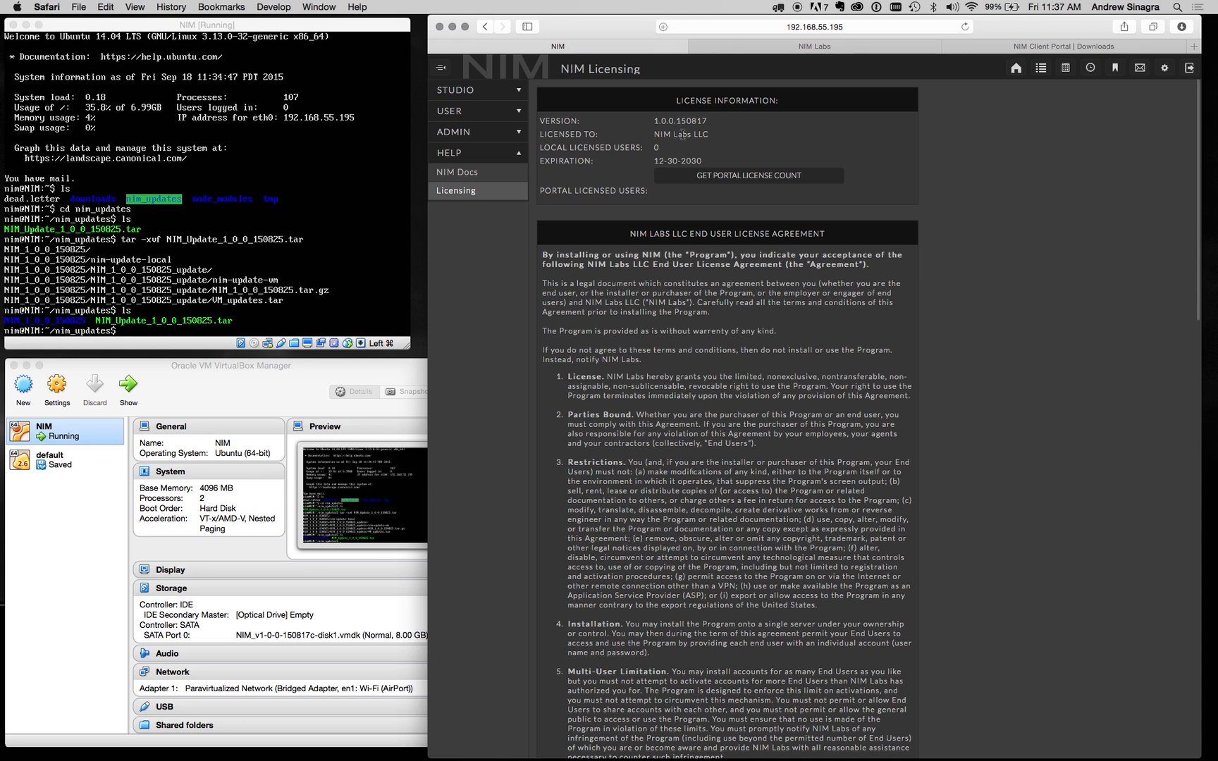
Step: Return to the virtual machine console, change into NIM_1_0_0_150825 and list its contents
left_click(215, 342)
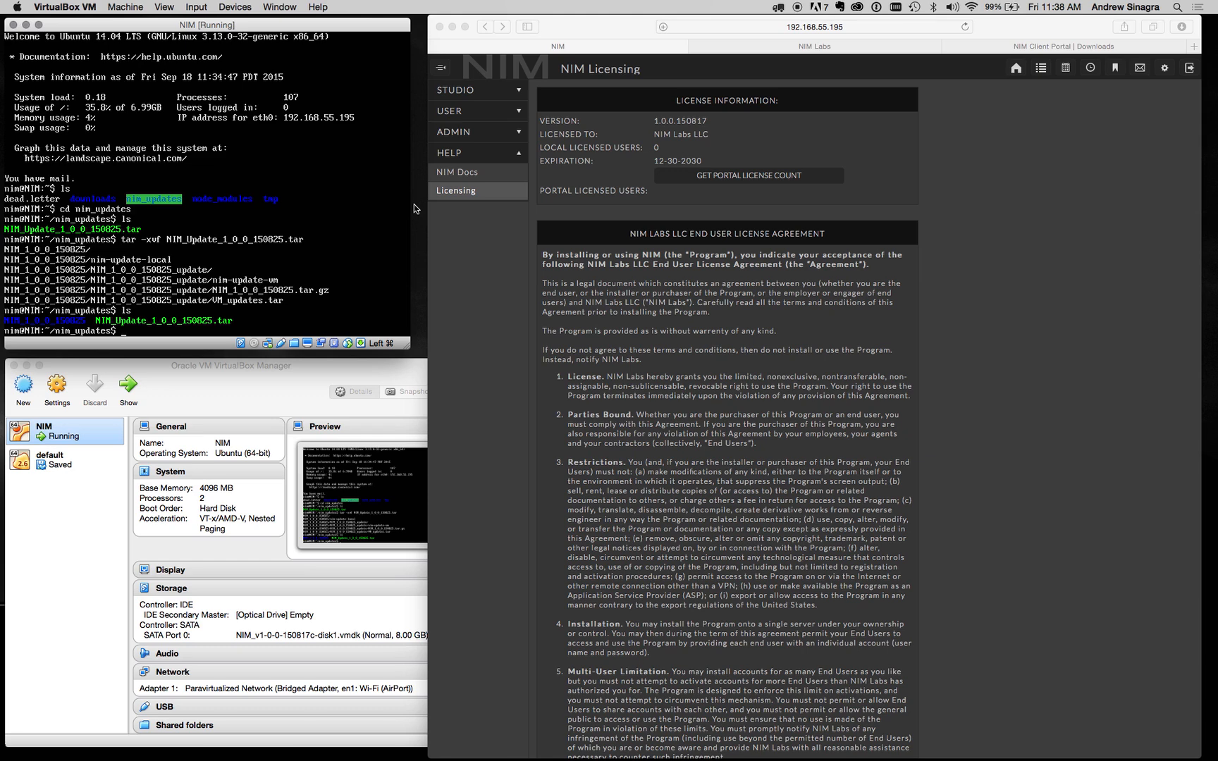
type("cd NIM_1_0_0_150825")
key("Return")
type("ls")
key("Return")
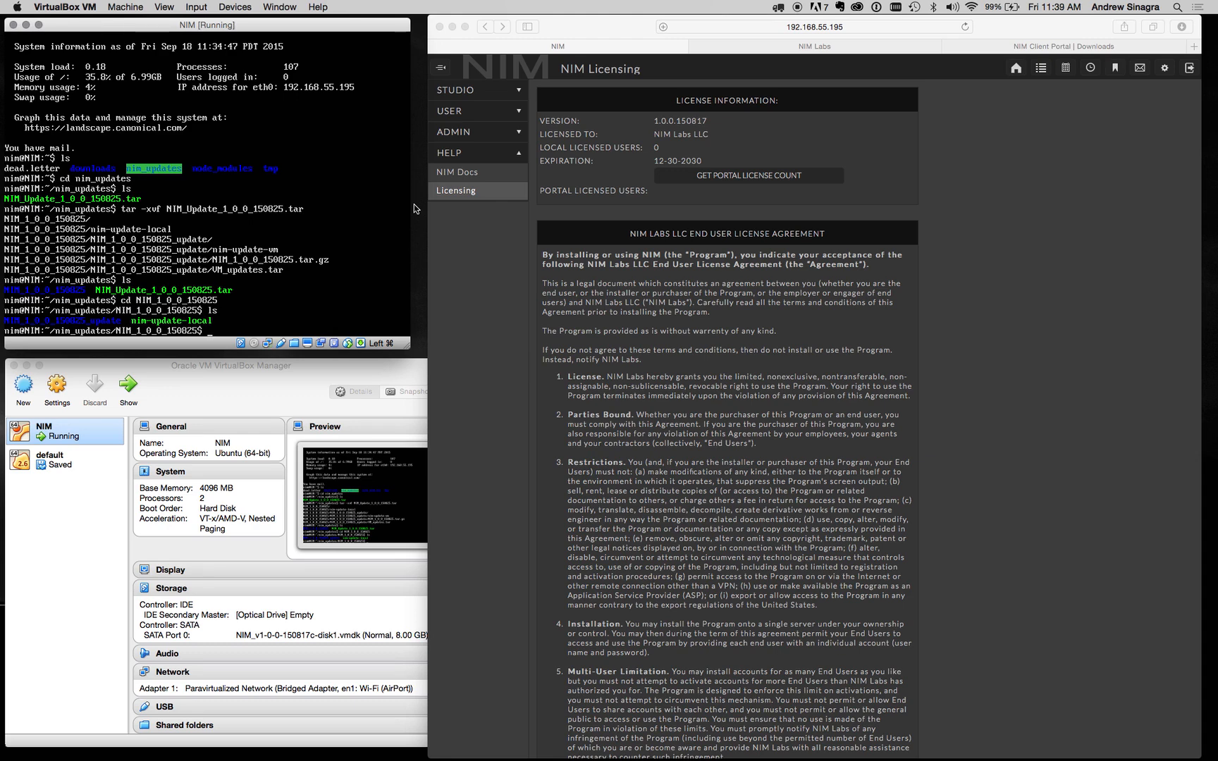
Step: Run the nim-update-local script with sudo from the current directory, entering the sudo password
type("sudo ./nim-update-local")
key("Return")
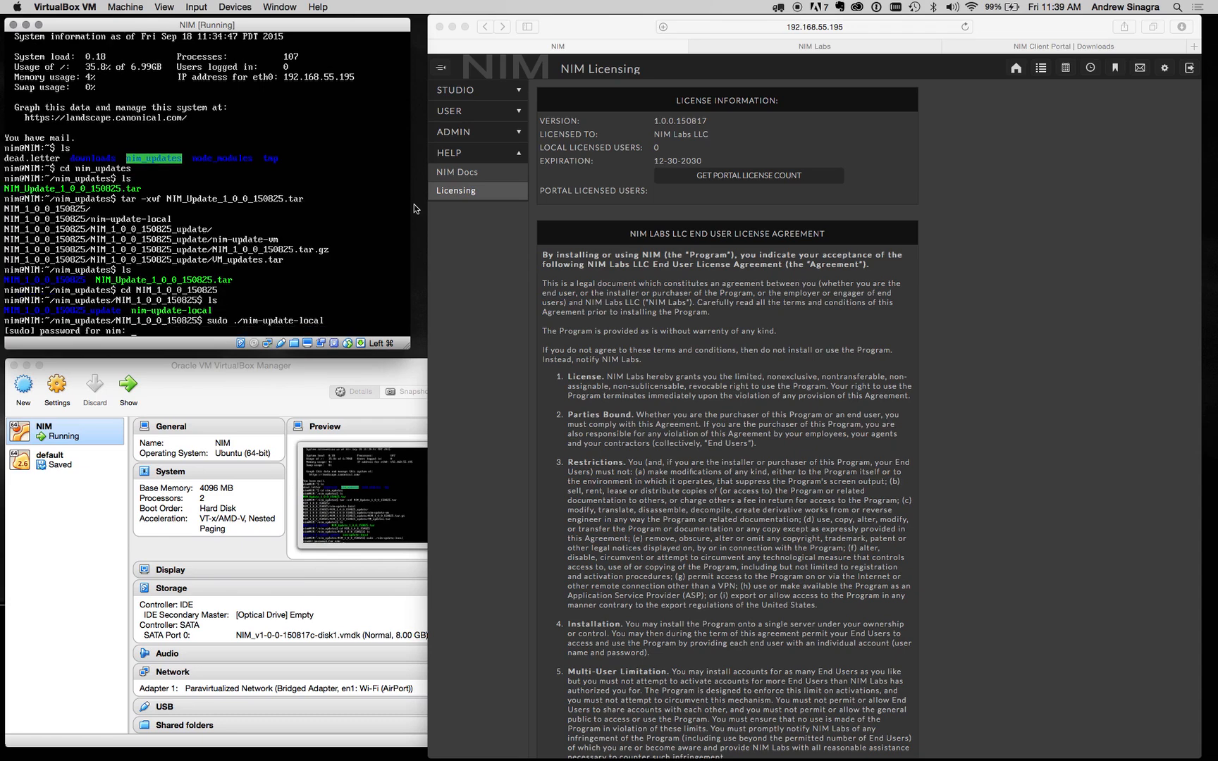
key("Return")
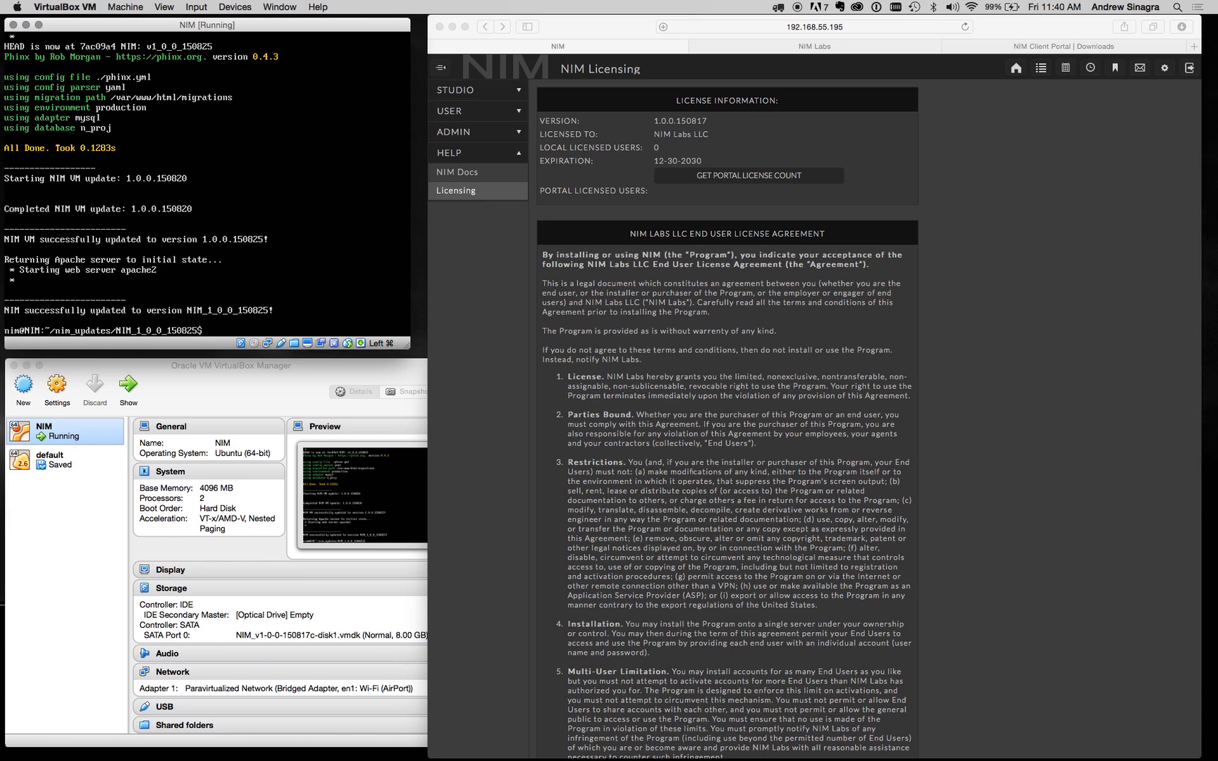
Step: Switch to Safari and reload the NIM Licensing page to check the installed version
left_click(495, 246)
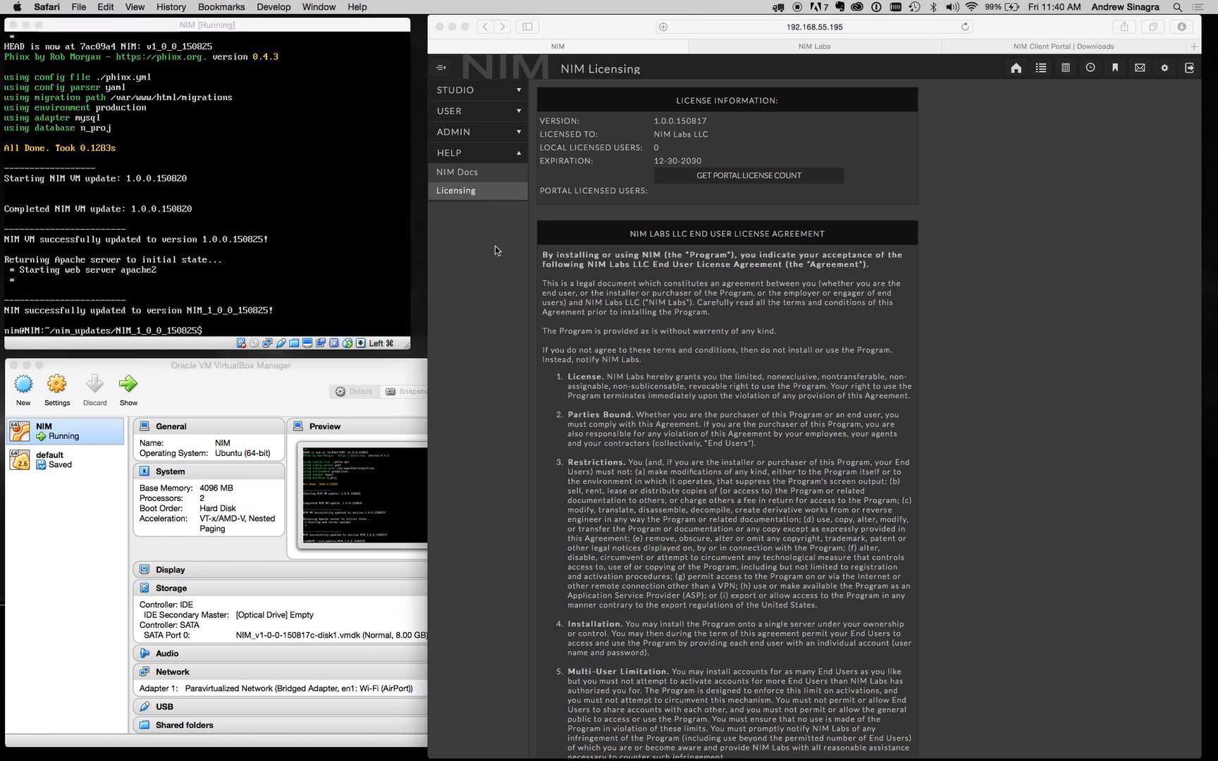
left_click(462, 194)
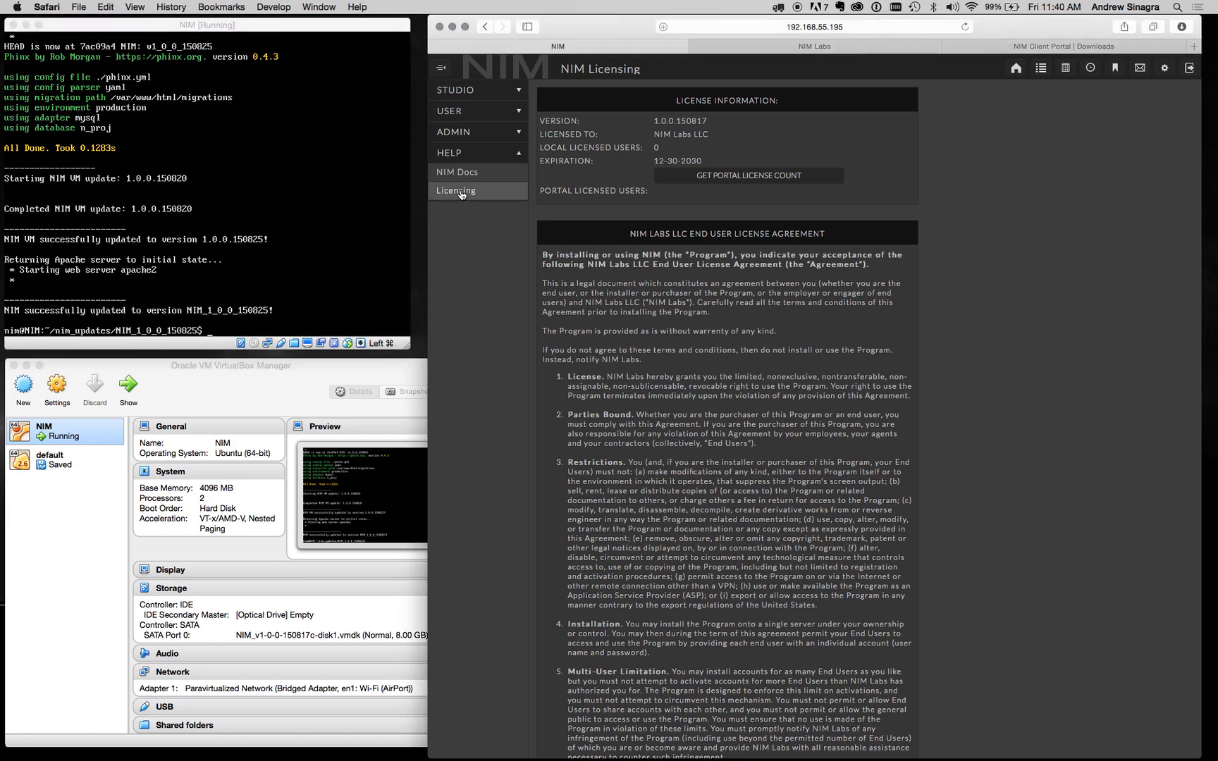